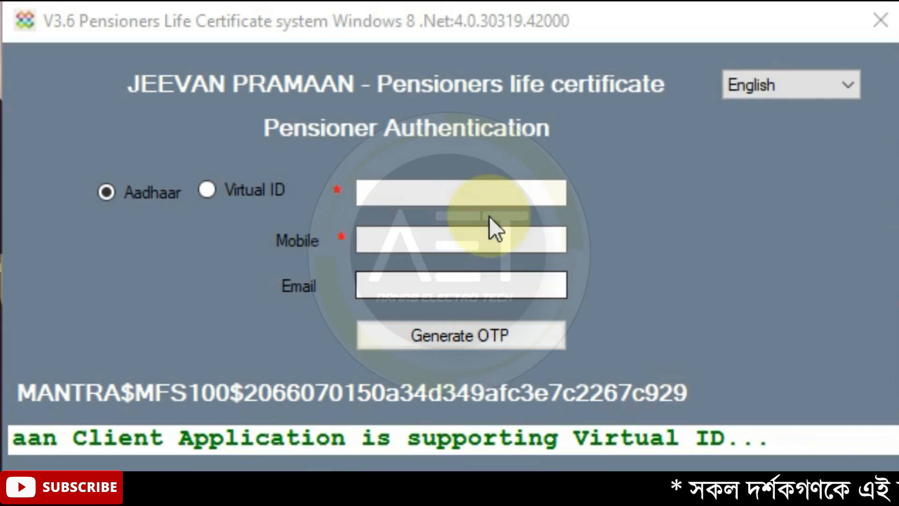
# - Fill in the pensioner's Aadhaar number, mobile number and pasted e-mail address
pyautogui.click(467, 193)
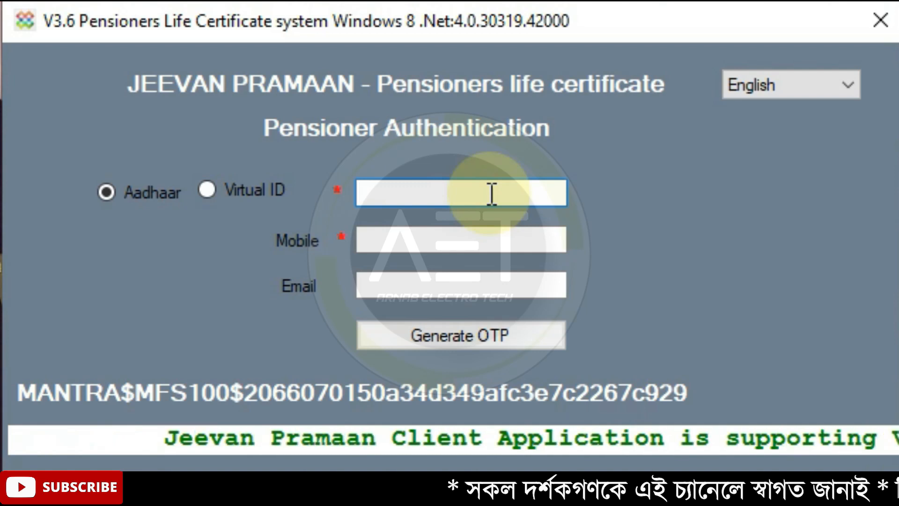
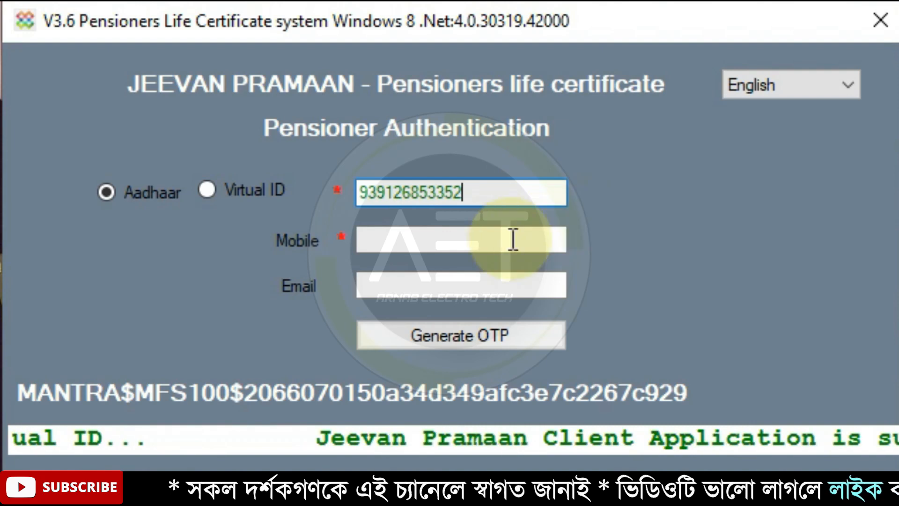
pyautogui.click(493, 239)
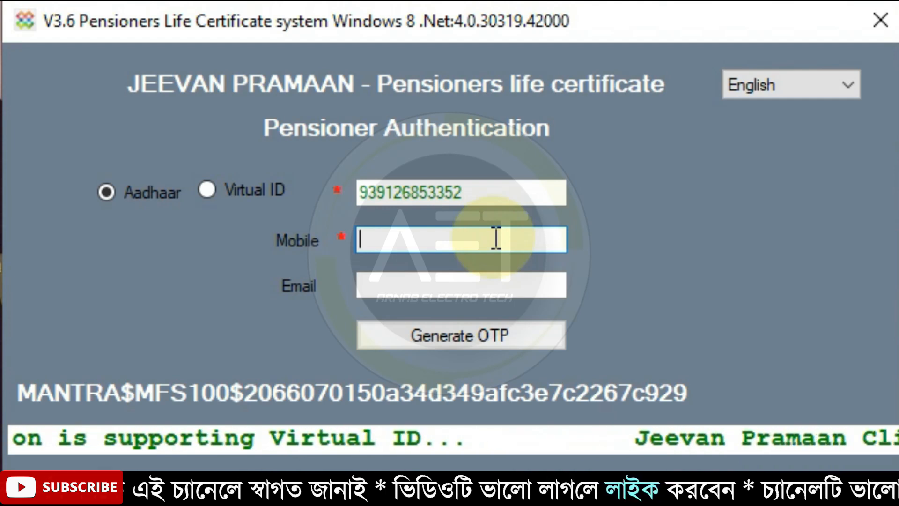
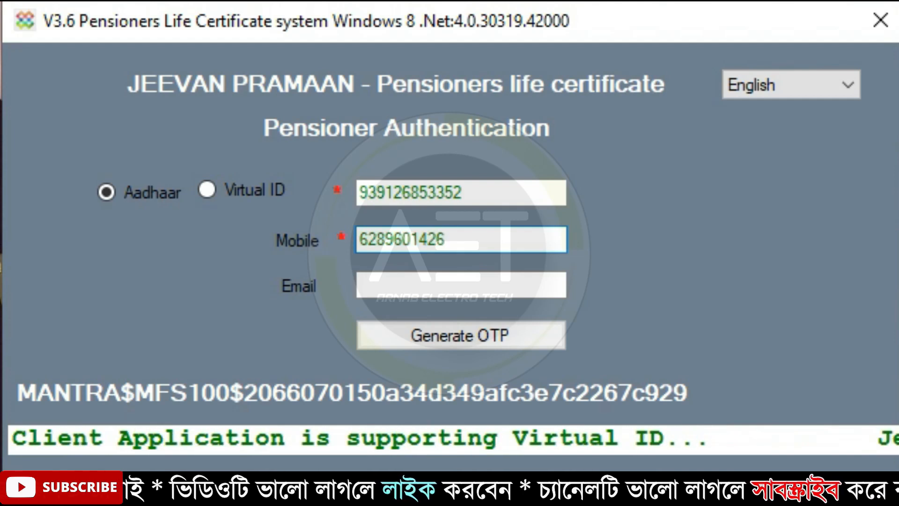
pyautogui.click(461, 284)
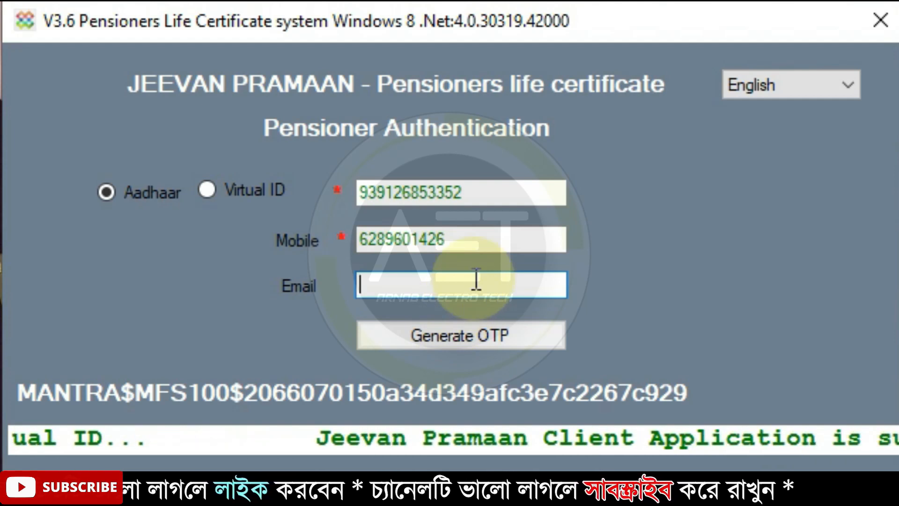
pyautogui.hotkey('ctrl', 'v')
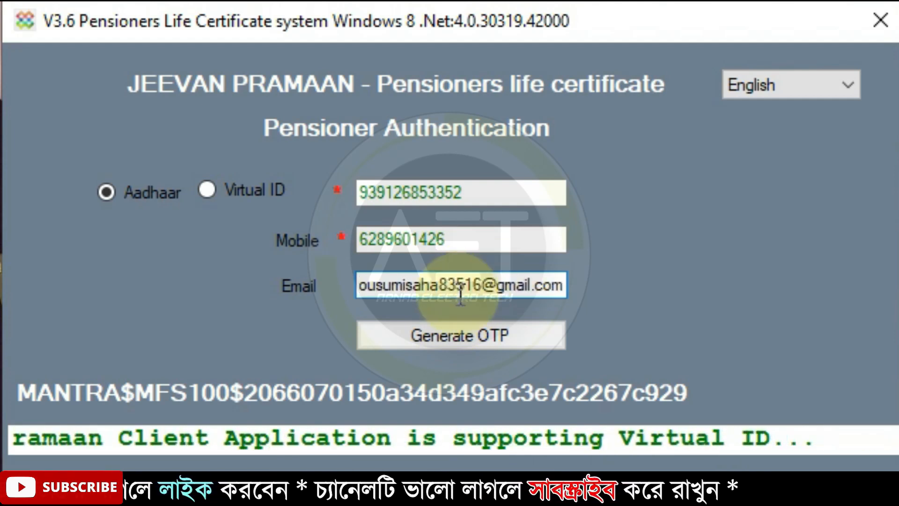
# - Request an OTP, enter the received one-time code and confirm it to reach the details form
pyautogui.click(513, 341)
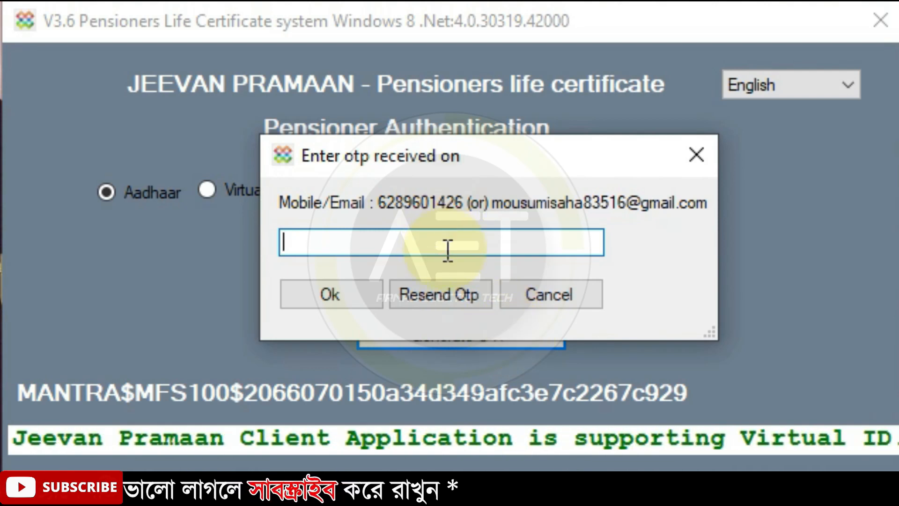
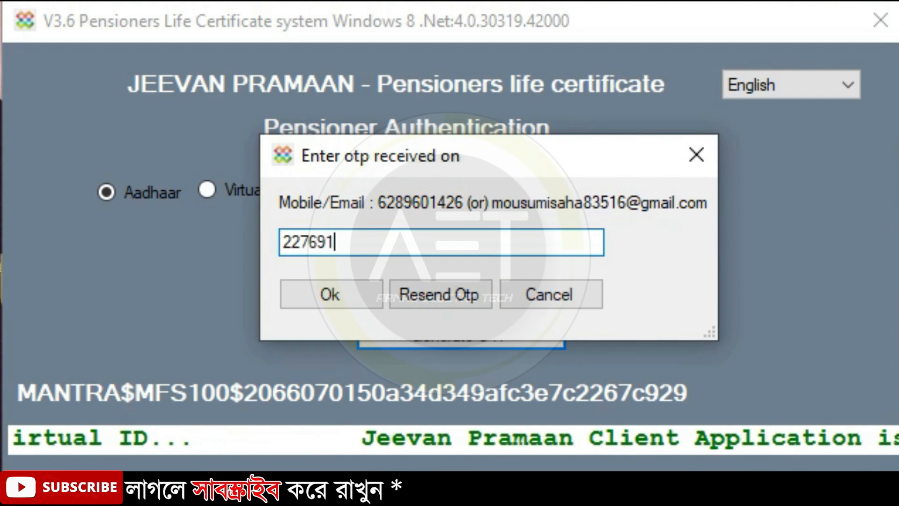
pyautogui.click(350, 294)
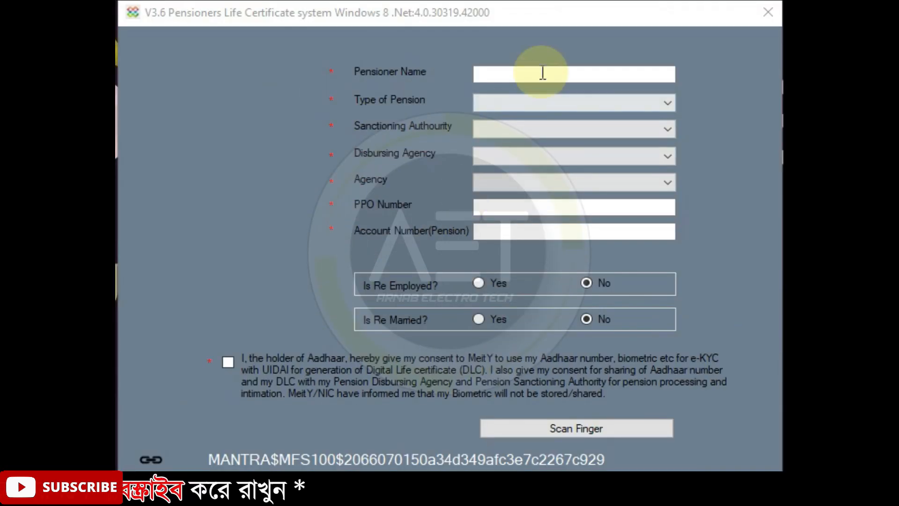
pyautogui.click(542, 74)
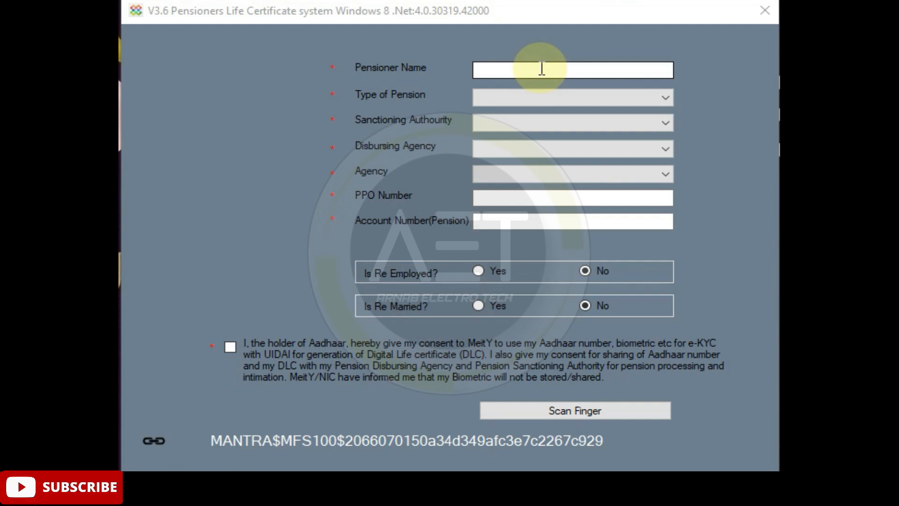
# - Look through the Type of Pension options on the pensioner details form
pyautogui.click(541, 69)
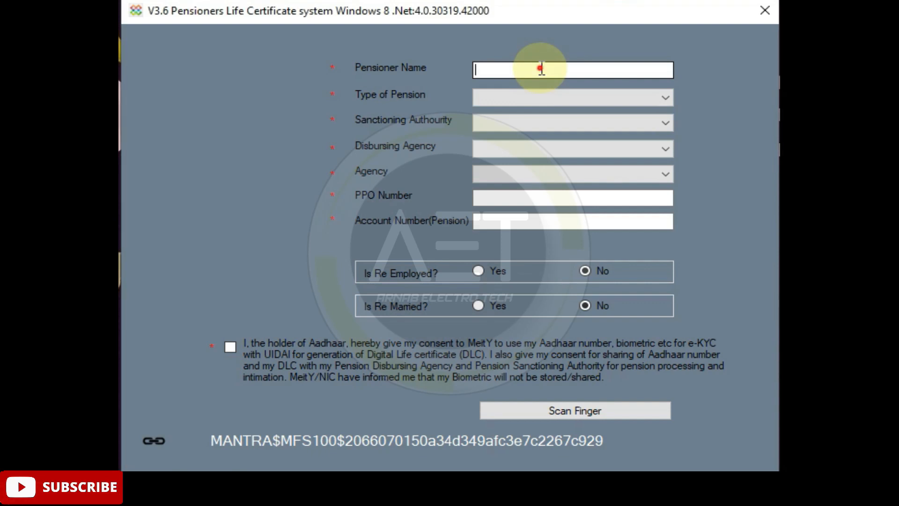
pyautogui.click(544, 95)
pyautogui.click(548, 70)
pyautogui.click(546, 68)
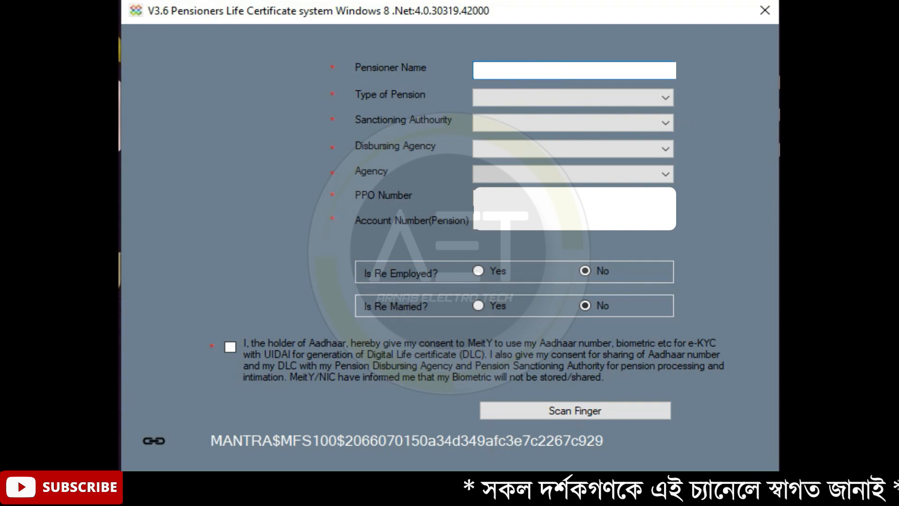
pyautogui.click(518, 97)
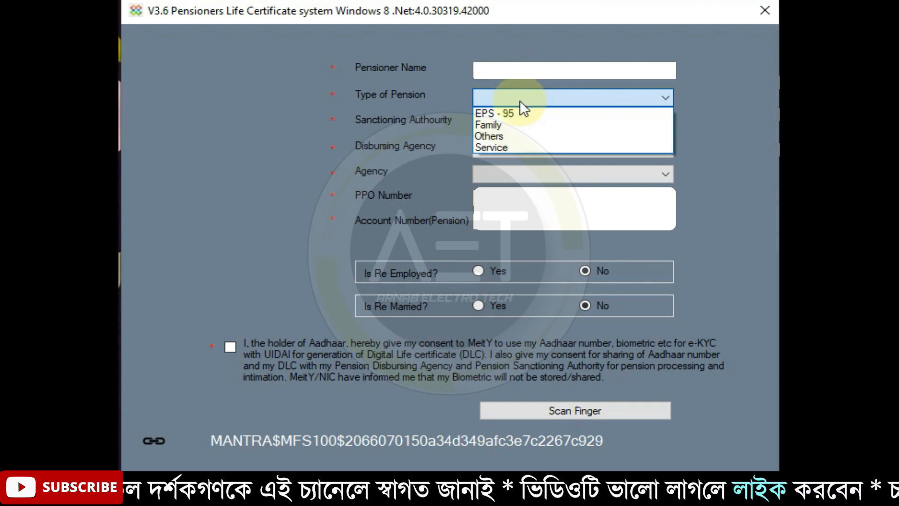
# - Set the pension type to EPS - 95 and the sanctioning authority to EPFO
pyautogui.click(518, 115)
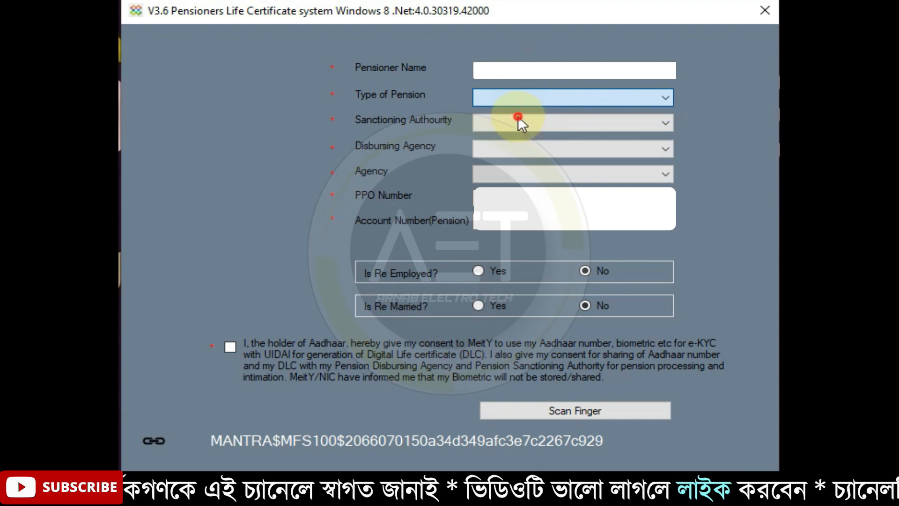
pyautogui.click(549, 126)
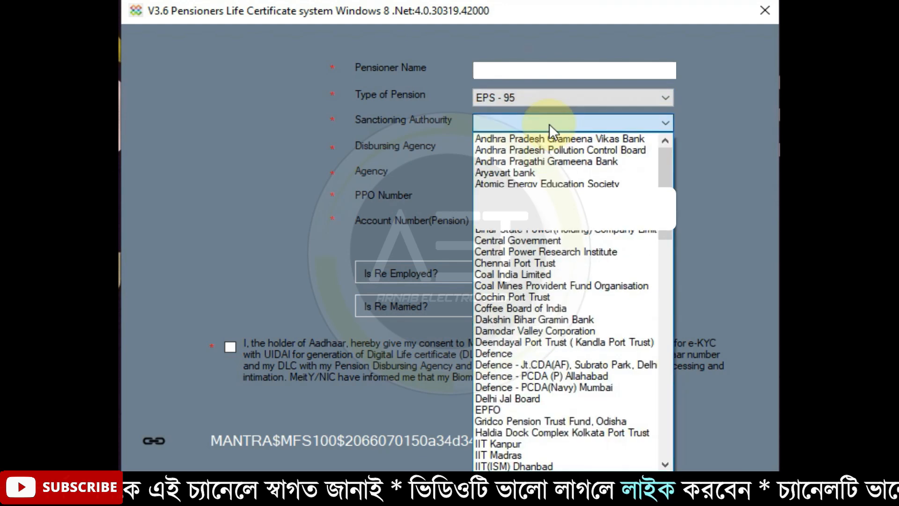
pyautogui.scroll(-9, 553, 271)
pyautogui.scroll(-4, 547, 282)
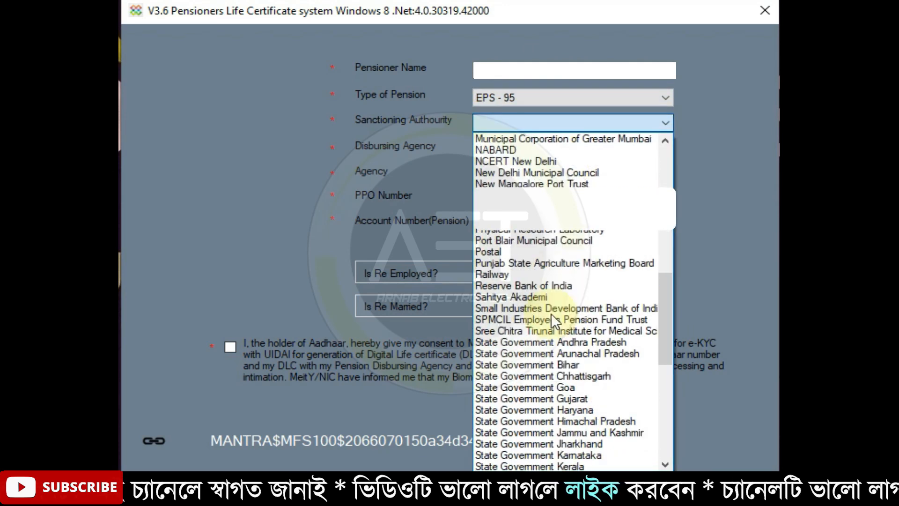
pyautogui.scroll(4, 552, 314)
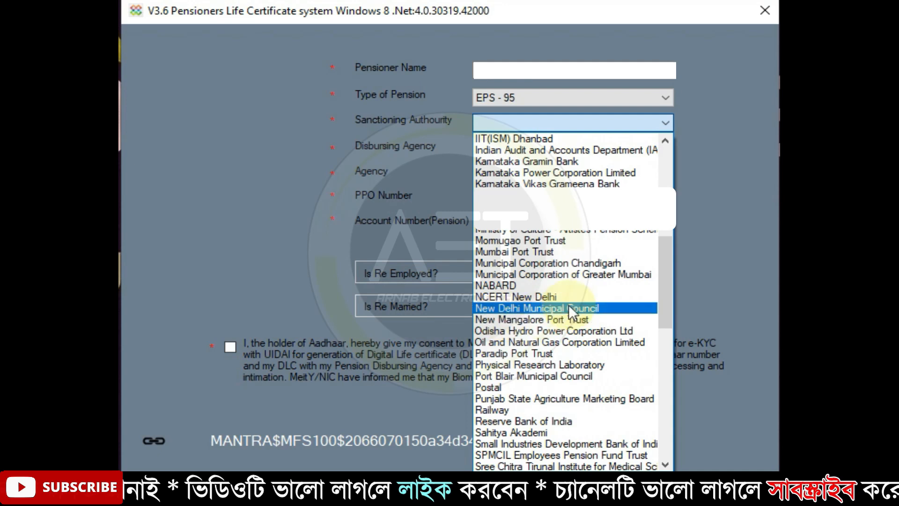
pyautogui.scroll(4, 544, 314)
pyautogui.scroll(1, 570, 304)
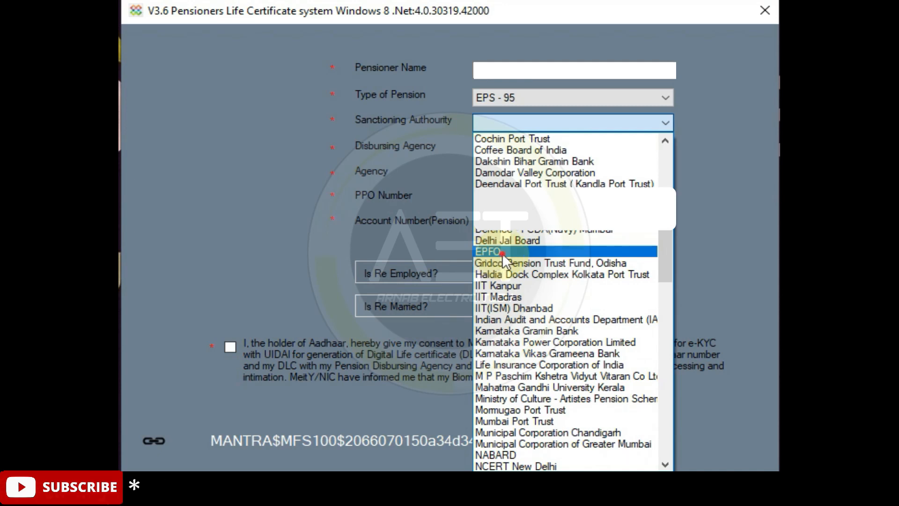
pyautogui.click(502, 252)
# - Choose Bank as disbursing agency and United Bank Of India as the agency
pyautogui.click(505, 145)
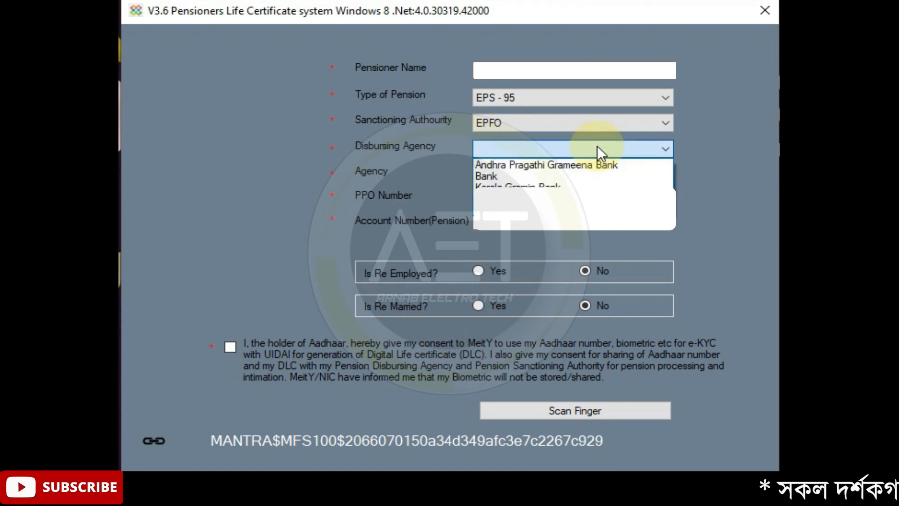
pyautogui.click(599, 179)
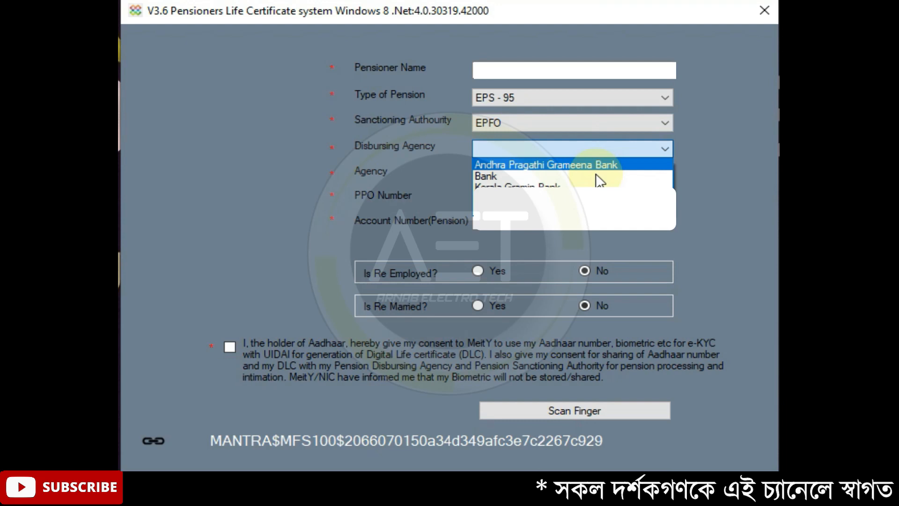
pyautogui.click(599, 180)
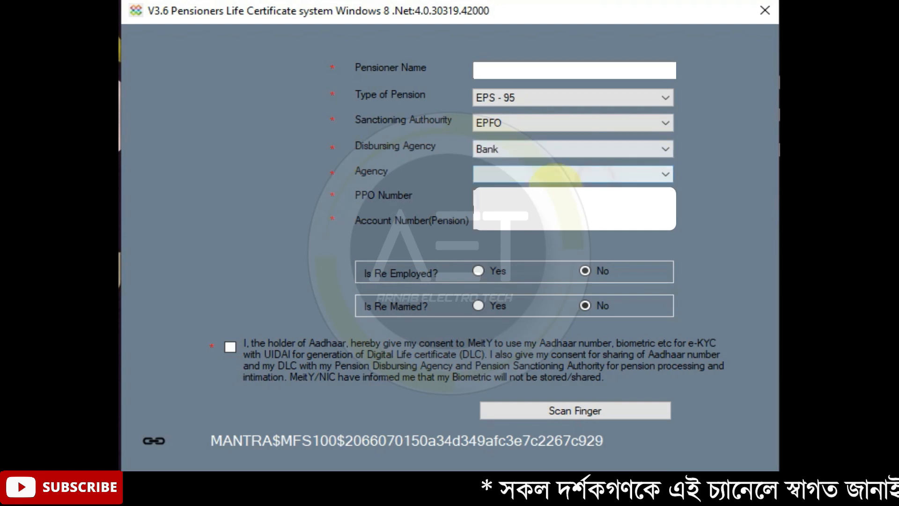
pyautogui.click(571, 172)
pyautogui.scroll(-6, 571, 248)
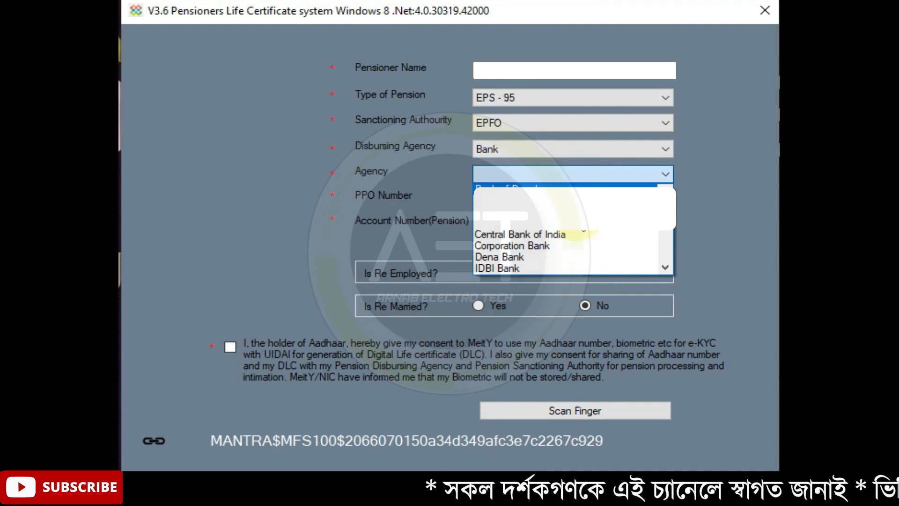
pyautogui.scroll(2, 566, 246)
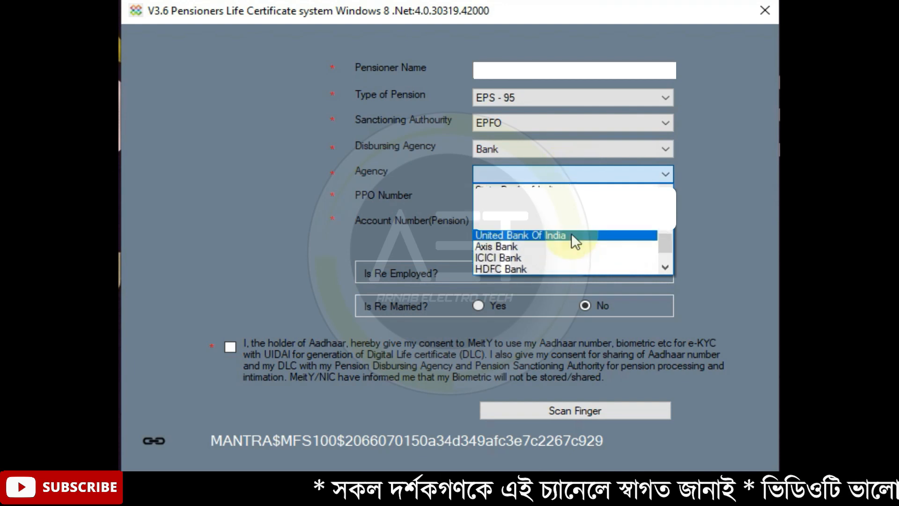
pyautogui.click(570, 235)
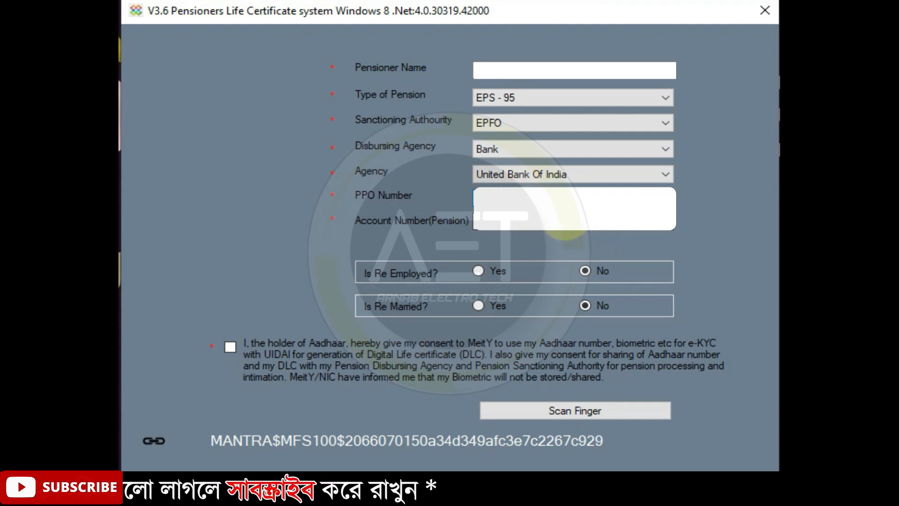
# - Tick the Aadhaar consent declaration to submit the digital life certificate
pyautogui.click(554, 224)
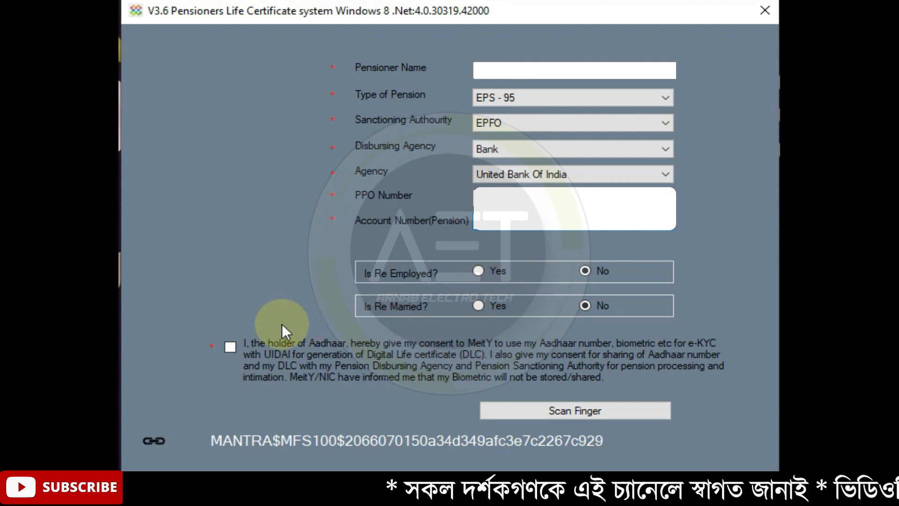
pyautogui.click(231, 347)
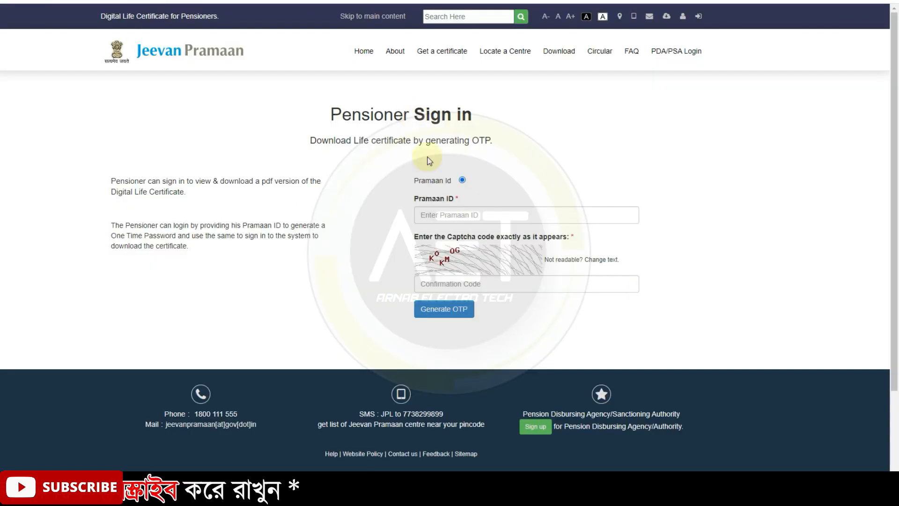
# - Enter the Pramaan ID and captcha code, then request the OTP, retrying with a new captcha
pyautogui.click(448, 214)
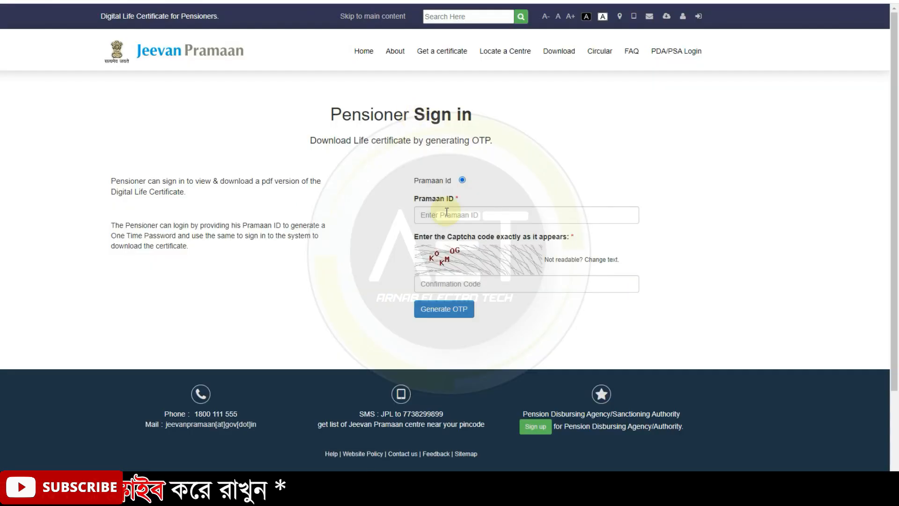
pyautogui.click(448, 215)
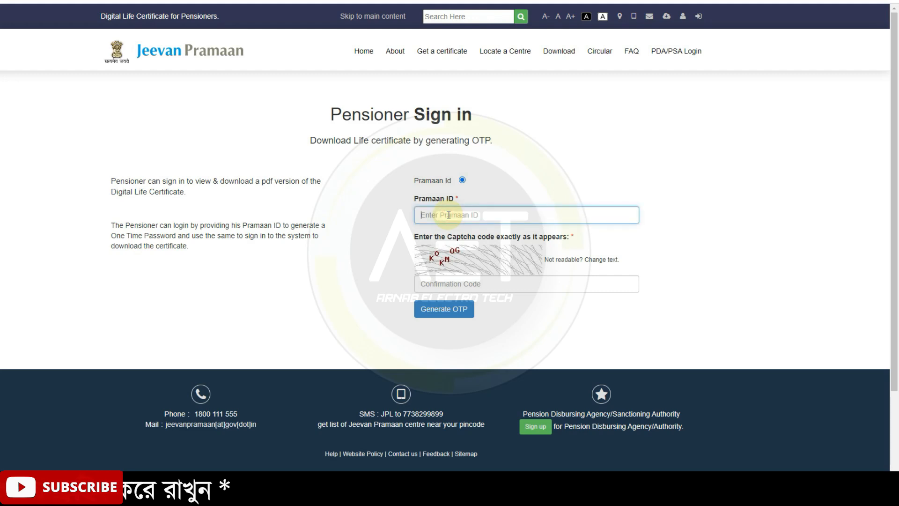
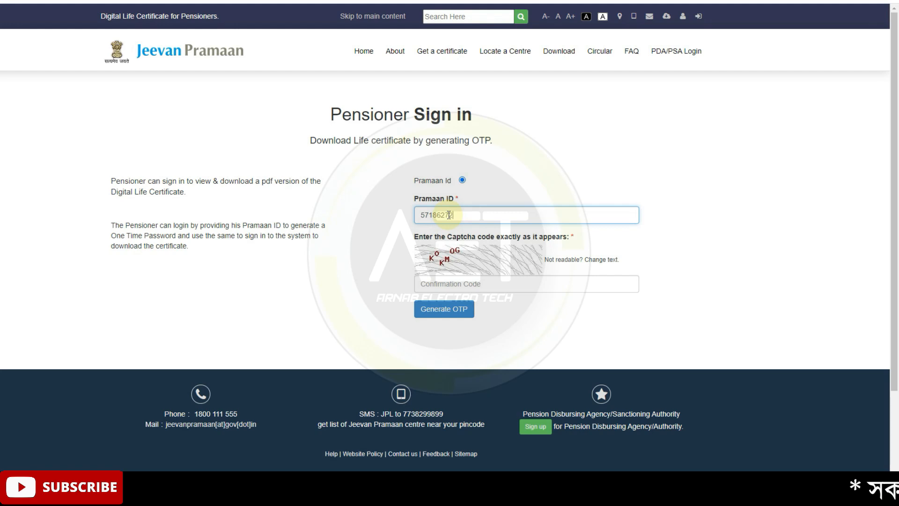
pyautogui.click(513, 282)
pyautogui.write('KOK')
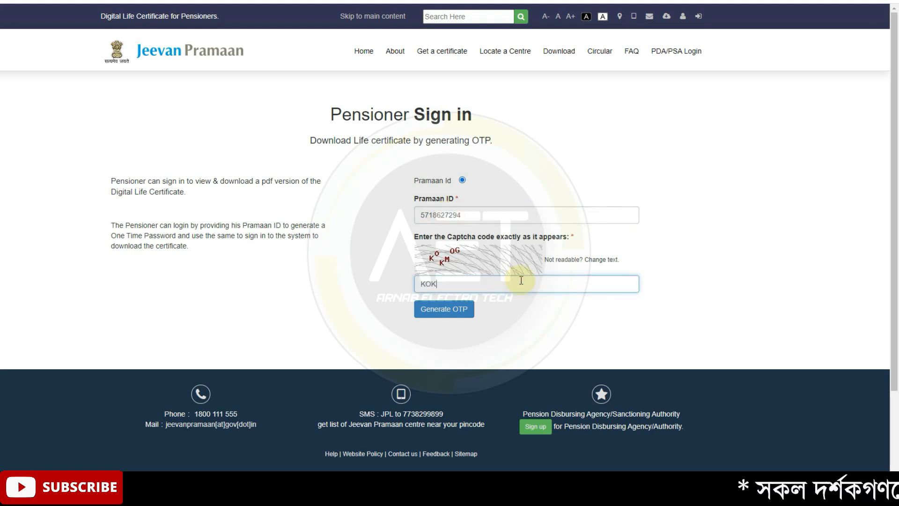
pyautogui.write('MOG')
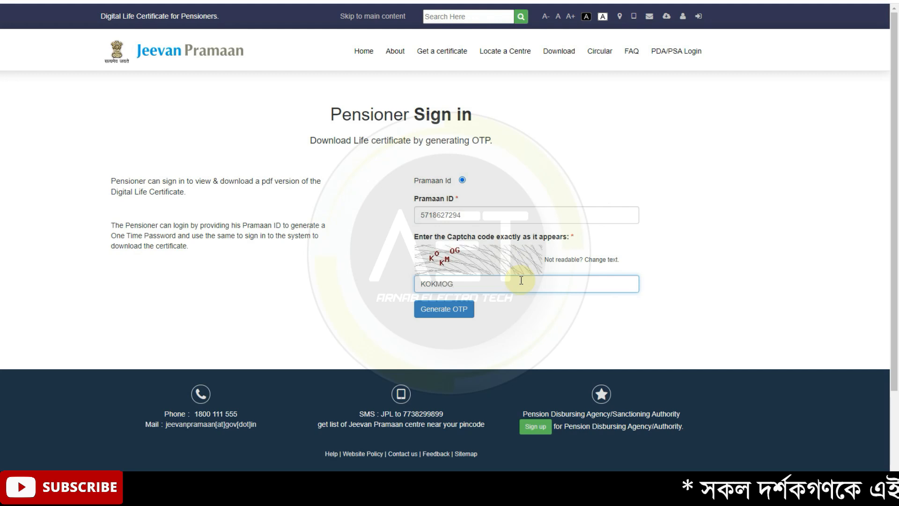
pyautogui.click(440, 311)
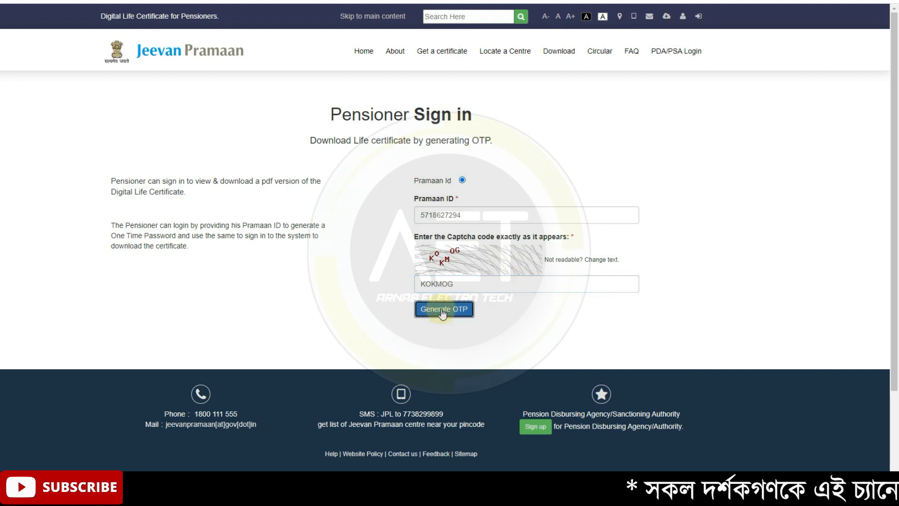
pyautogui.click(457, 301)
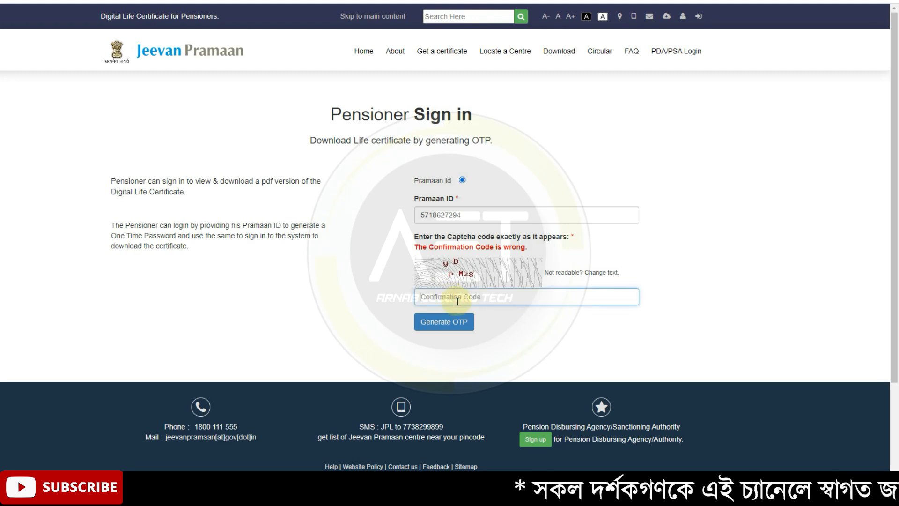
pyautogui.write('yPDMz8')
pyautogui.click(465, 325)
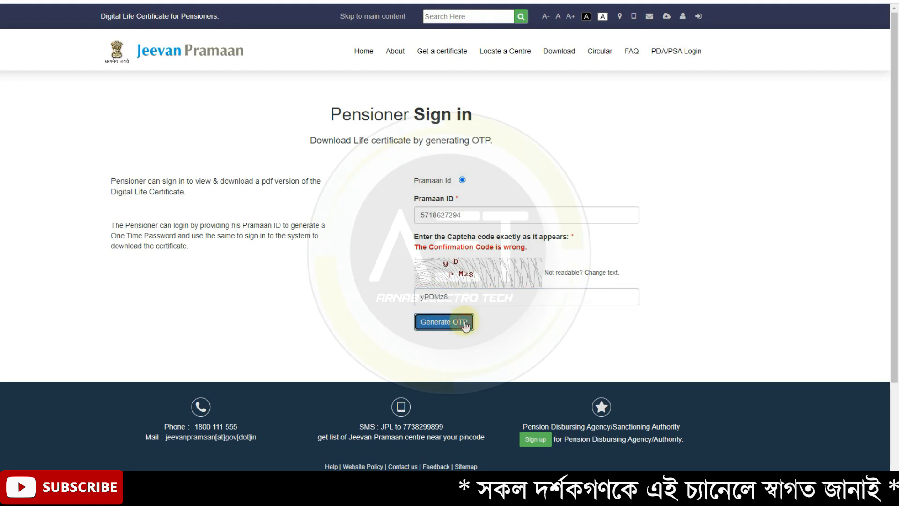
# - Enter the received one-time password and log in to the pensioner's account
pyautogui.click(481, 240)
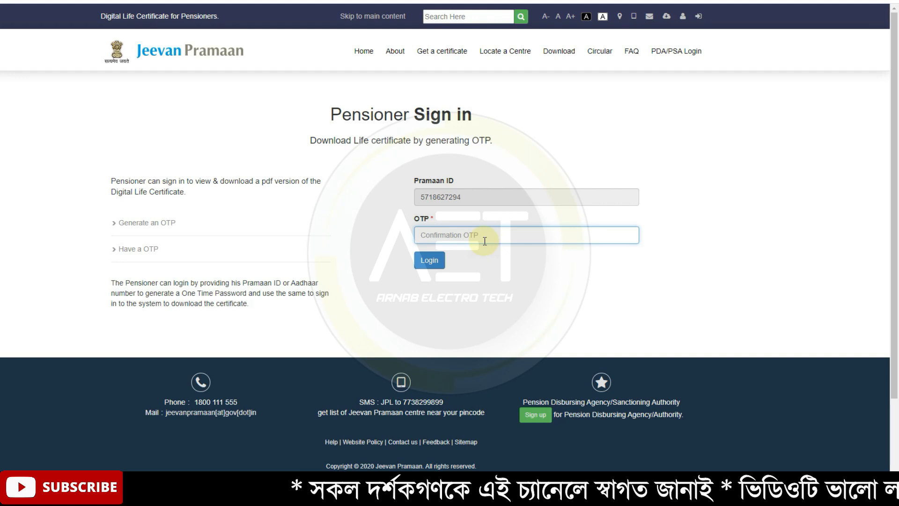
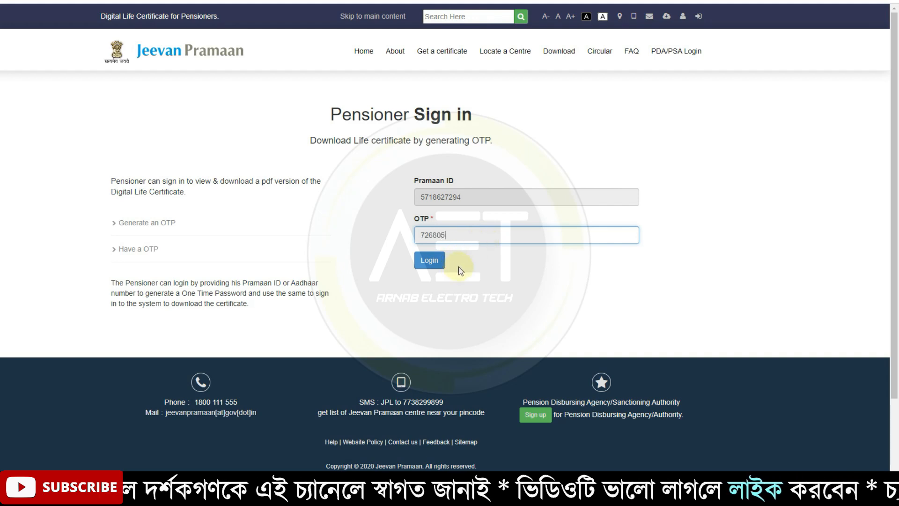
pyautogui.click(440, 265)
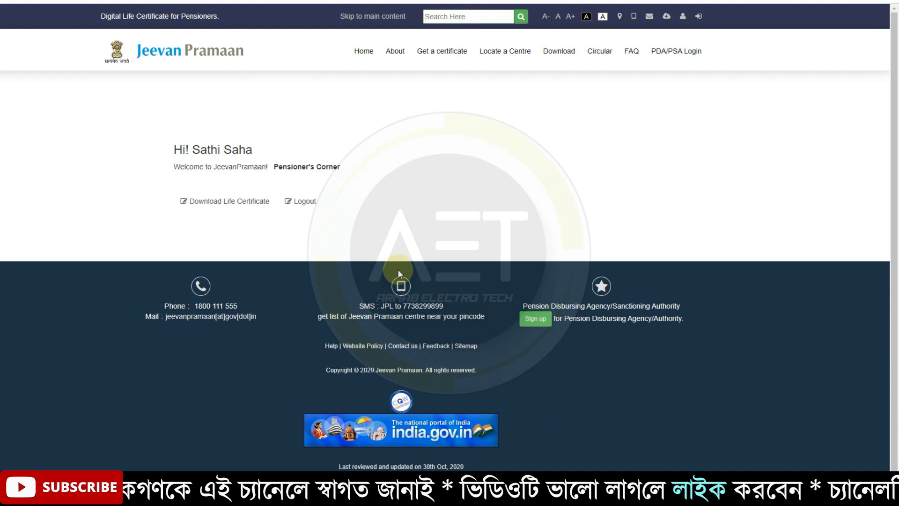
# - Download the life certificate, save the PDF, and open it from the downloads bar
pyautogui.click(198, 201)
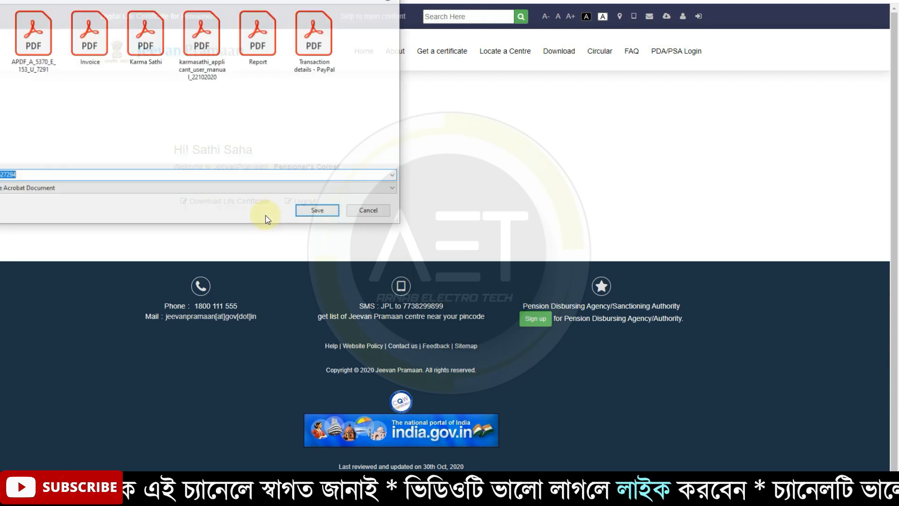
pyautogui.click(1, 65)
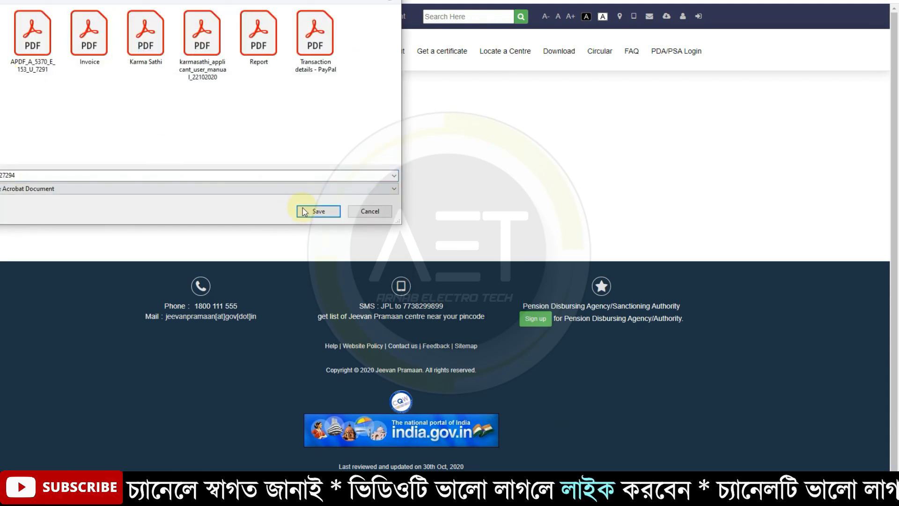
pyautogui.click(304, 211)
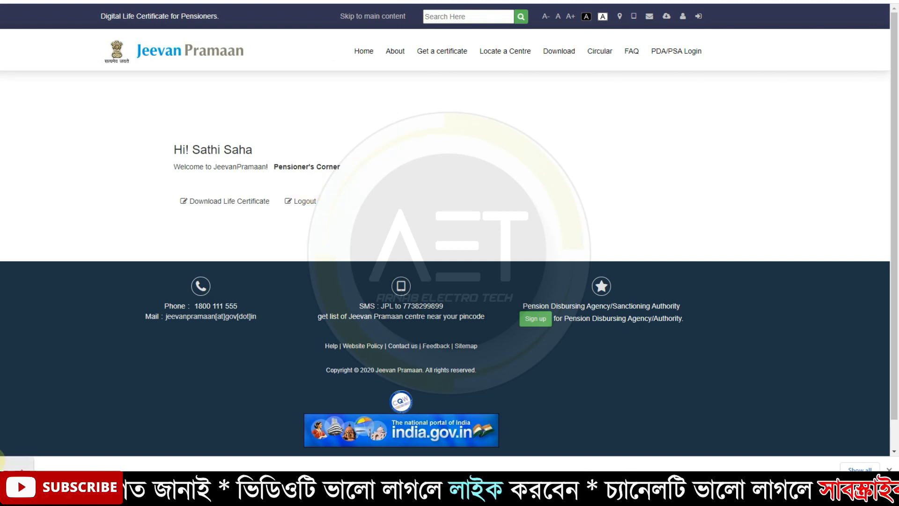
pyautogui.click(10, 470)
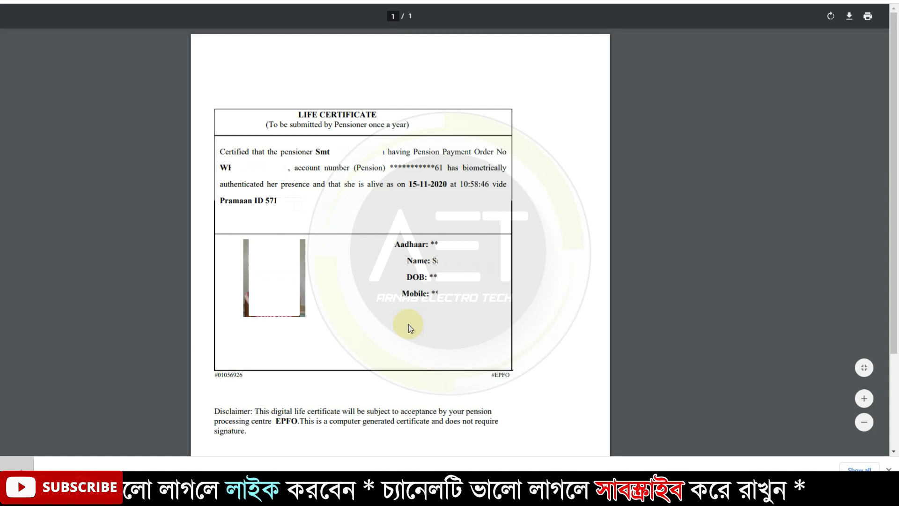
# - Print the life certificate PDF on the EPSON L380 Series printer
pyautogui.hotkey('ctrl', 'p')
pyautogui.click(674, 29)
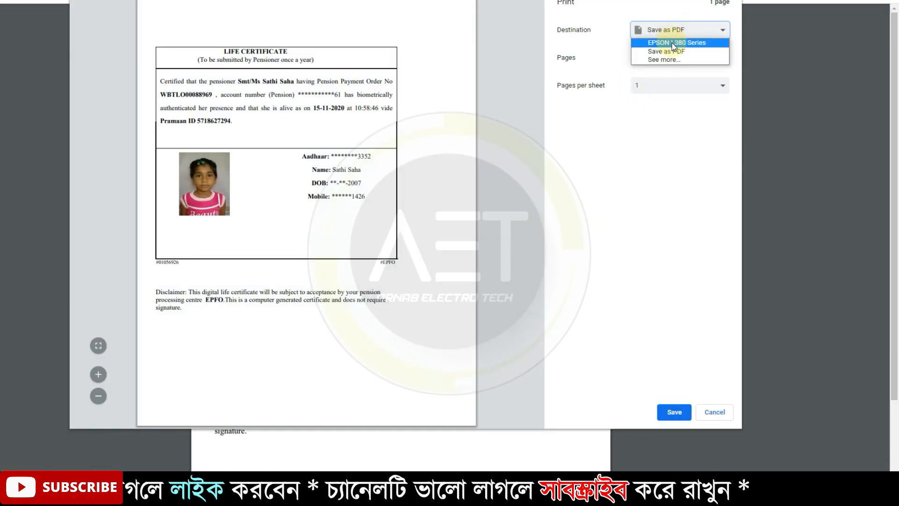
pyautogui.click(673, 43)
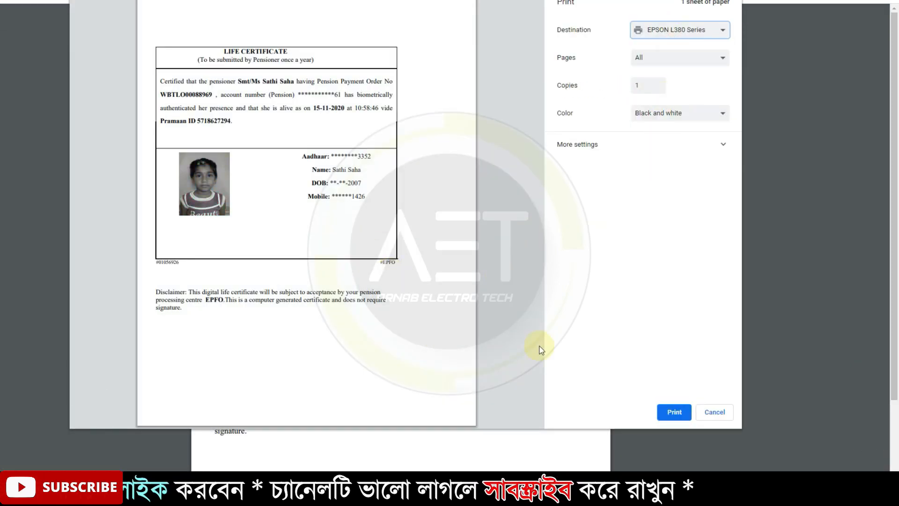
pyautogui.click(674, 411)
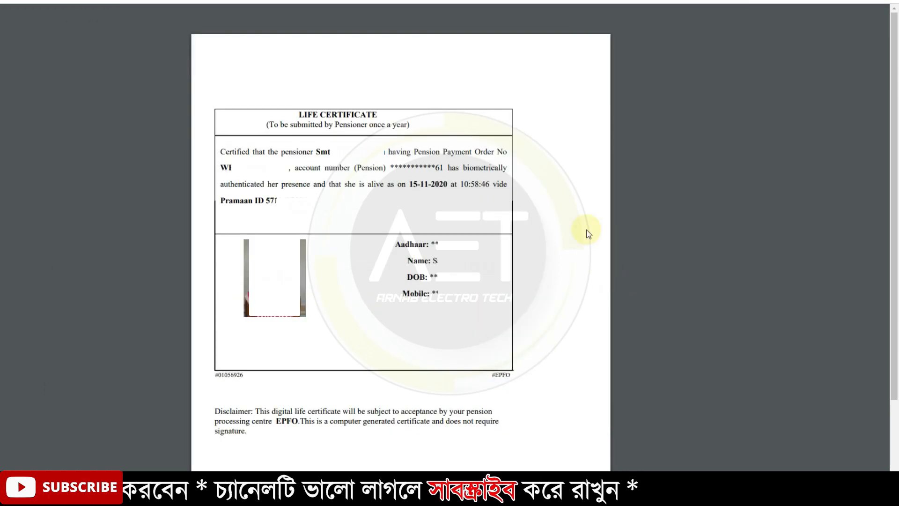